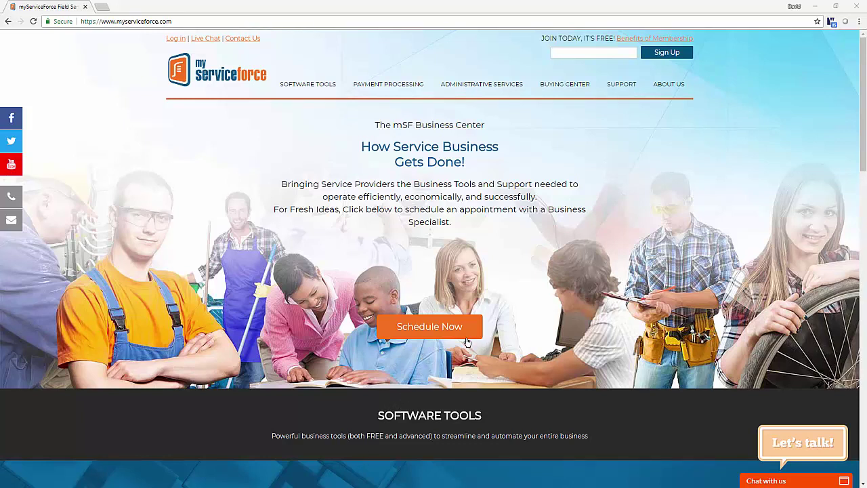
- Request a Software Demo appointment for July 19, 11 AM - 01 PM, noting 'Any notes here.'
click(425, 338)
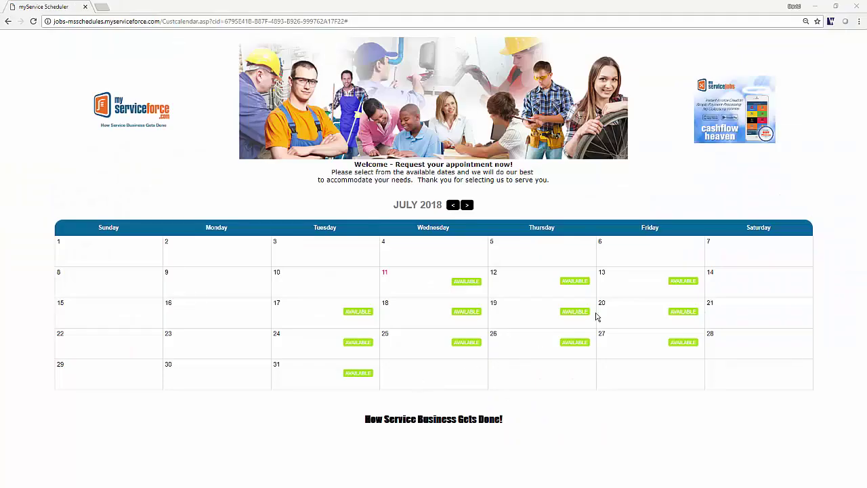
click(574, 312)
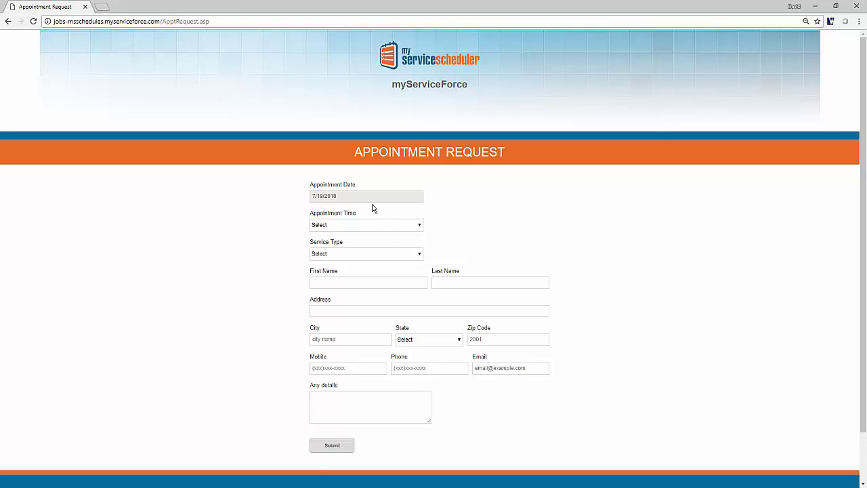
click(402, 229)
click(399, 250)
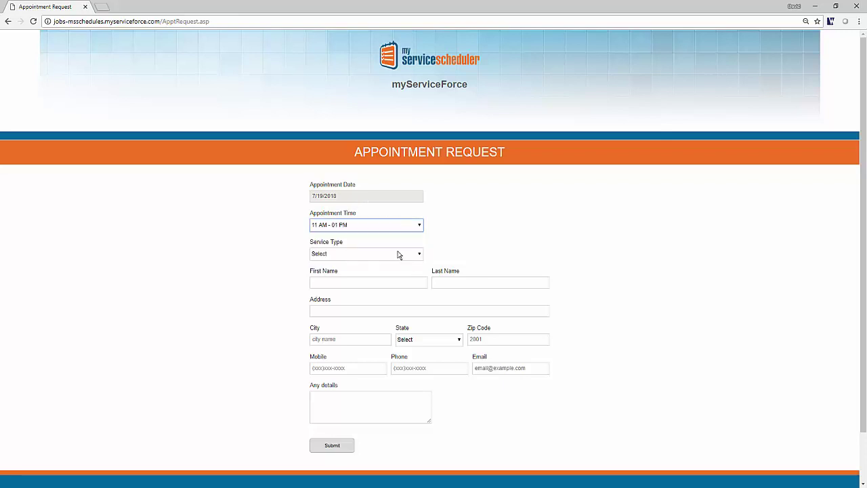
click(403, 256)
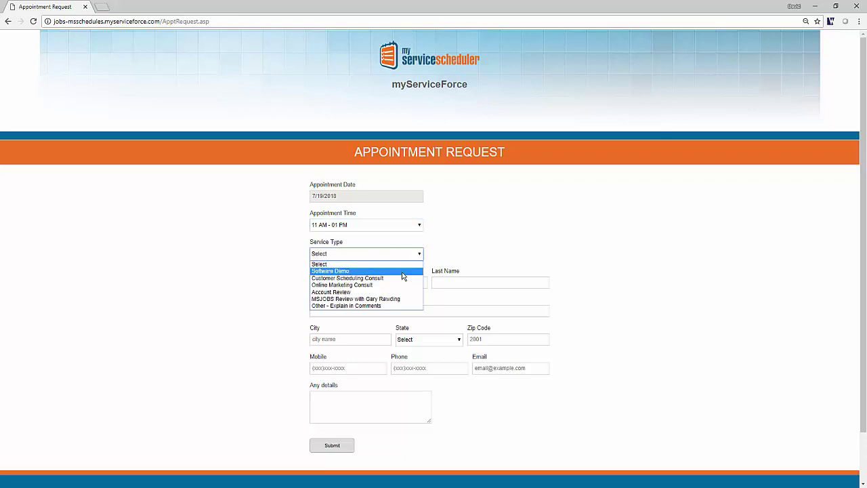
click(402, 271)
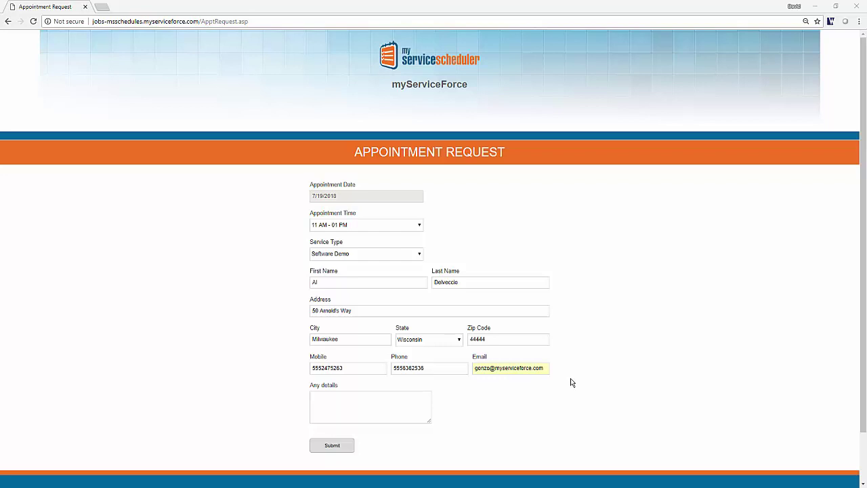
click(344, 402)
text(Any notes here.)
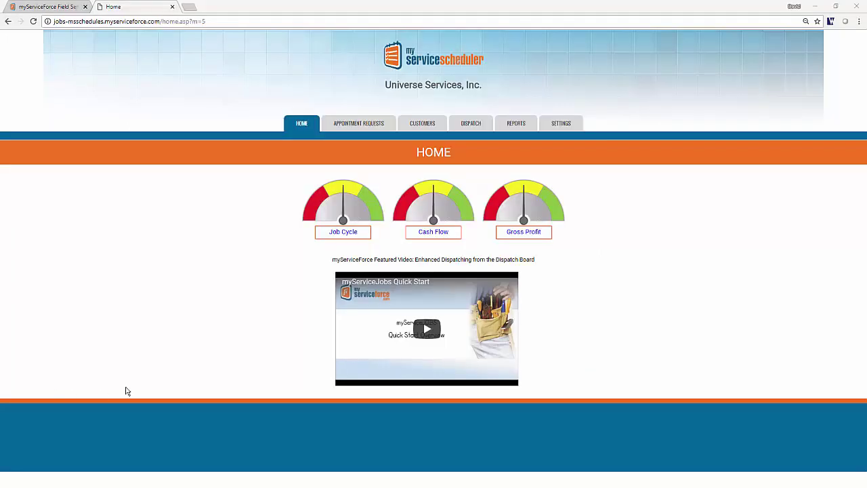
- Open the Widget Maintenance request and send it a reschedule request, acknowledging the confirmation
click(366, 126)
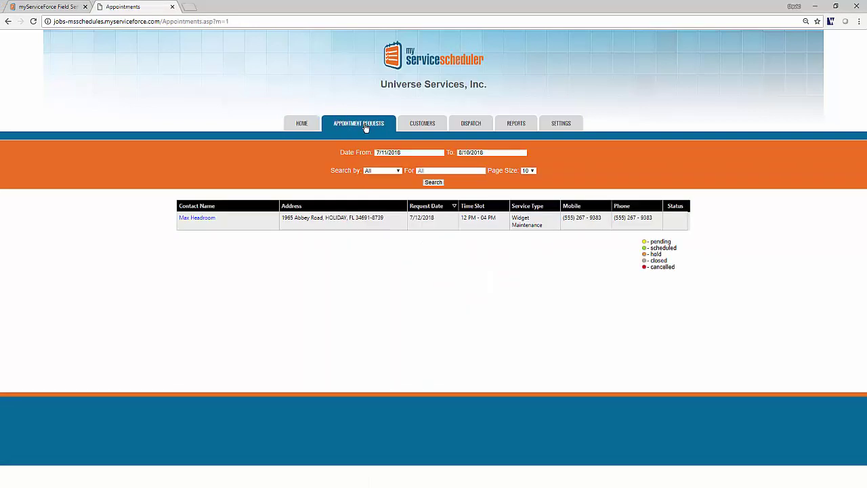
click(237, 224)
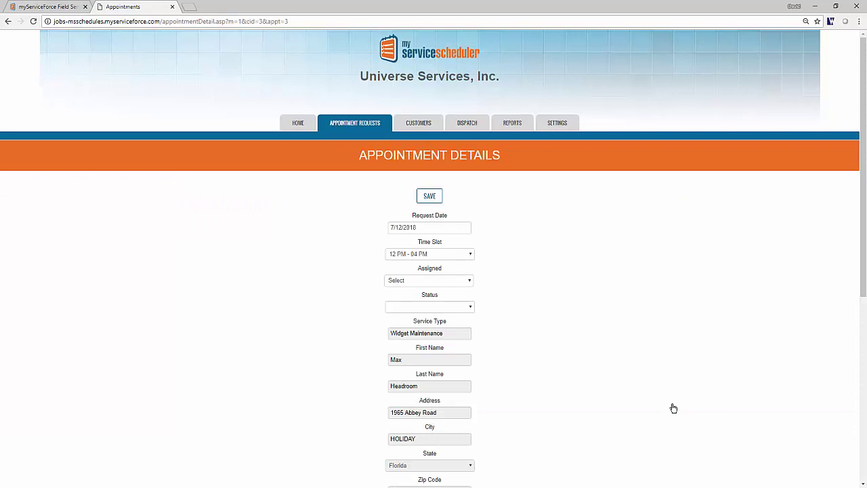
scroll(865, 458, down, 5)
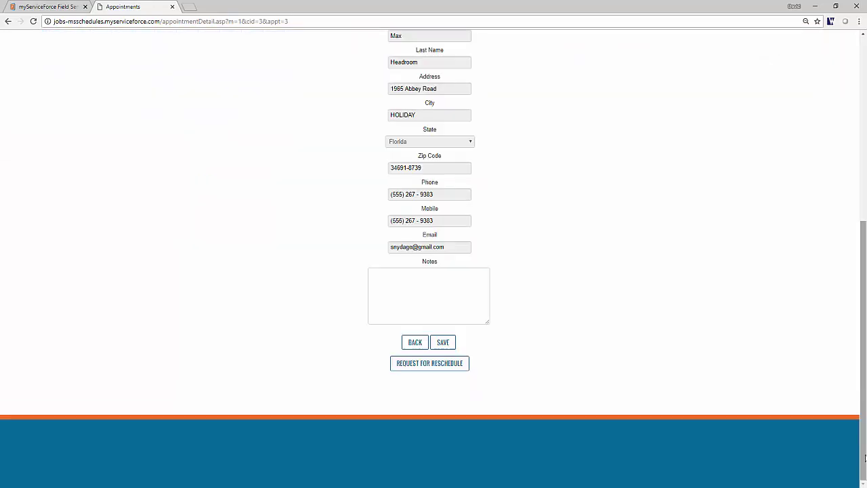
click(440, 367)
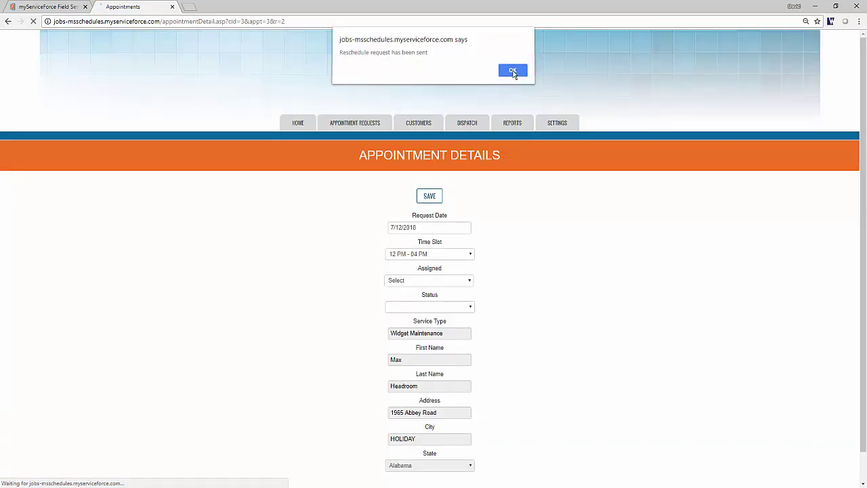
click(513, 71)
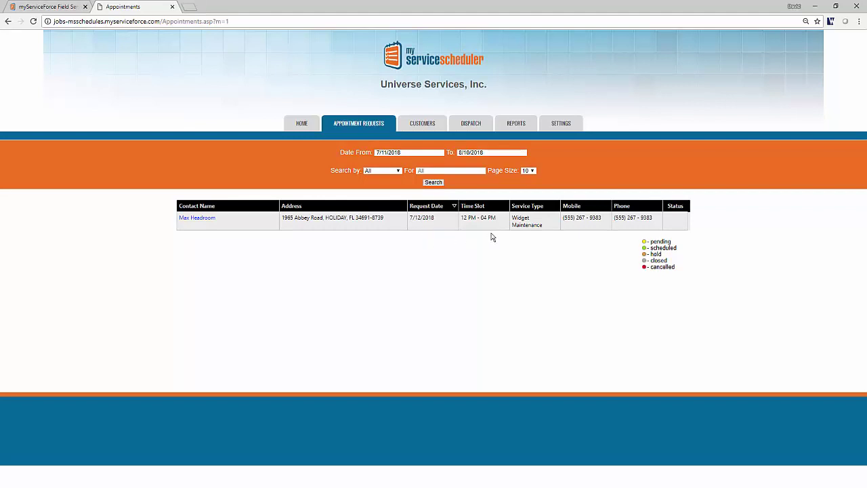
- Go to Settings > Customer Communications and highlight its section title
click(559, 121)
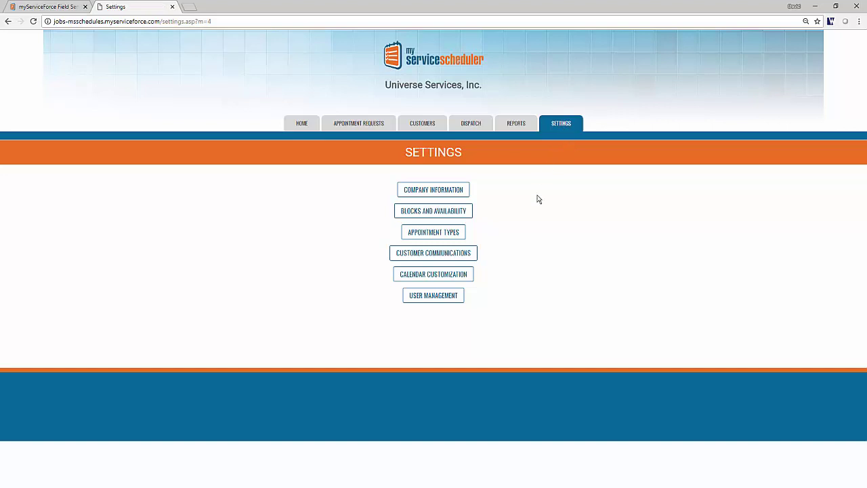
click(463, 258)
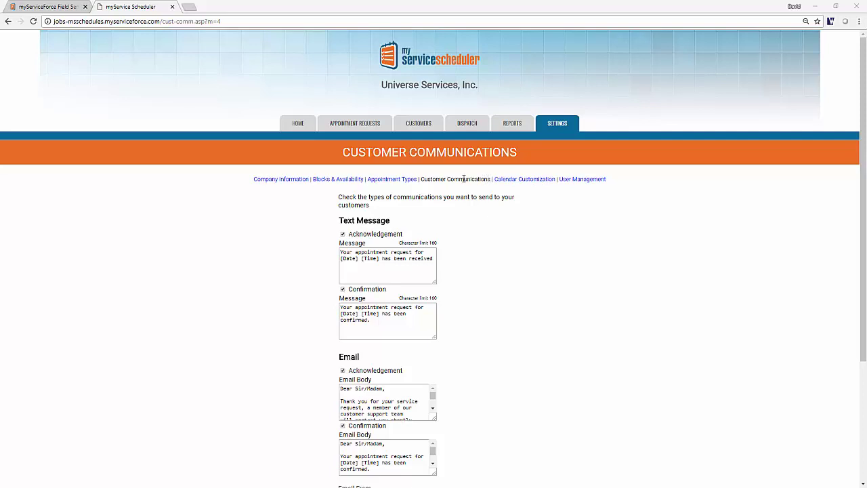
drag(489, 178, 423, 180)
click(496, 432)
- Toggle the text acknowledgement message off and back on, highlighting the [Date] [Time] placeholders
click(344, 234)
click(344, 234)
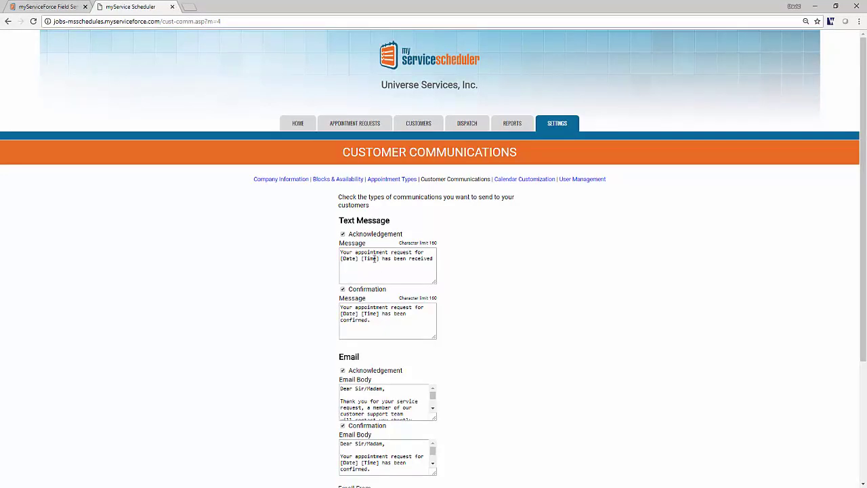
drag(379, 258, 340, 259)
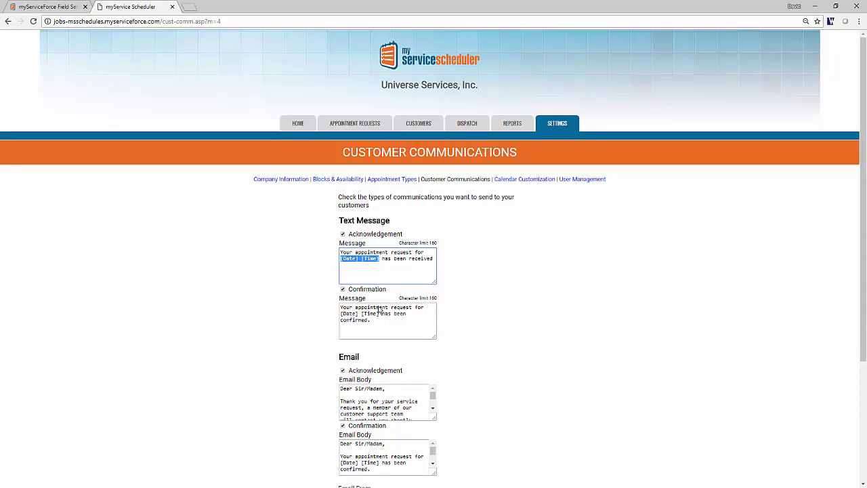
drag(379, 314, 338, 315)
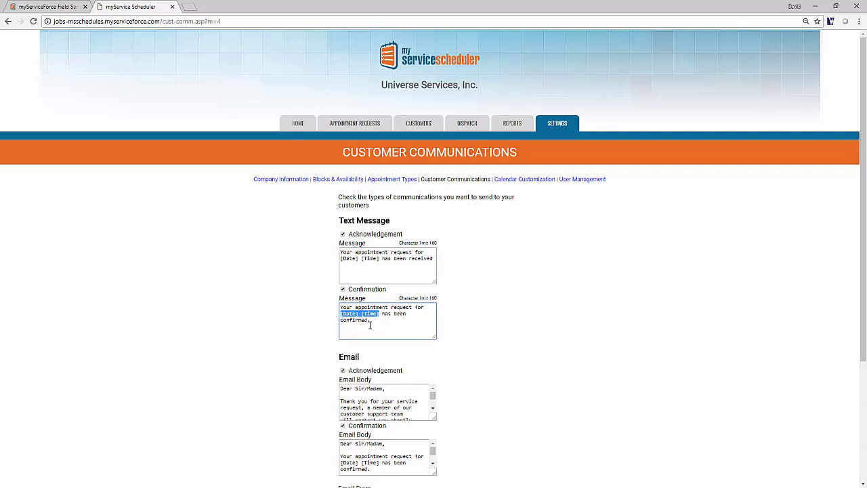
click(503, 353)
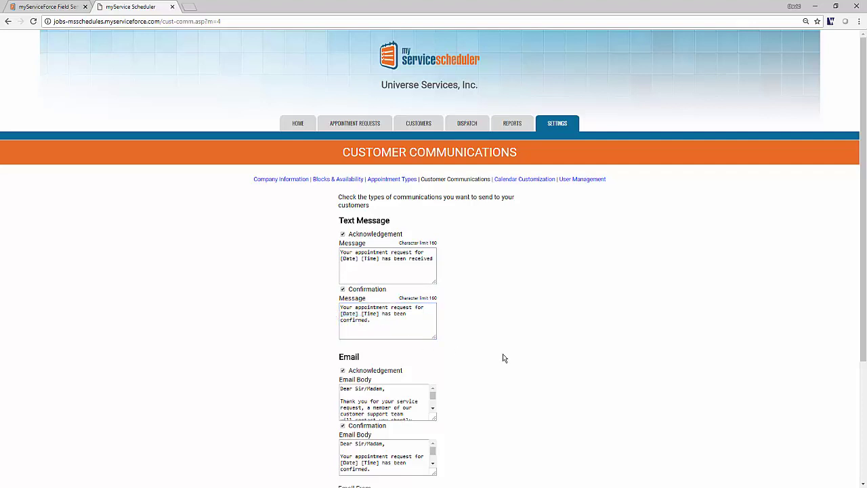
- Bring the sender address fields into view and inspect the Email From address, leaving it unchanged
click(864, 479)
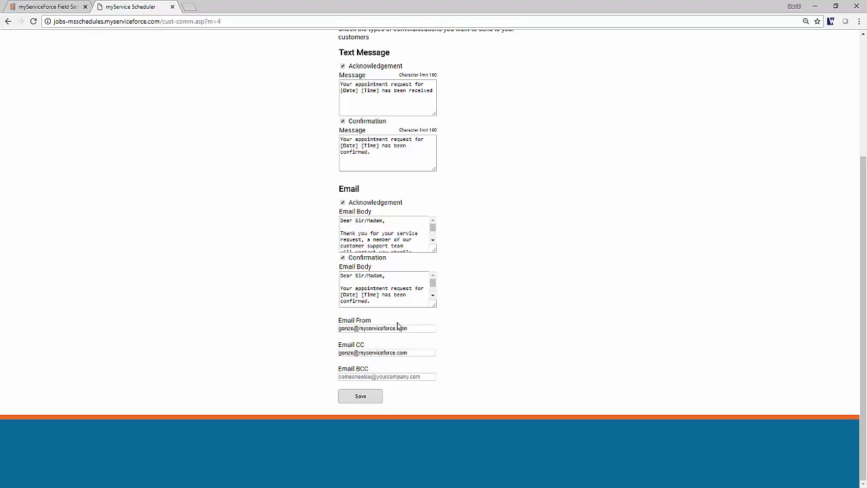
triple_click(346, 321)
click(416, 329)
triple_click(415, 329)
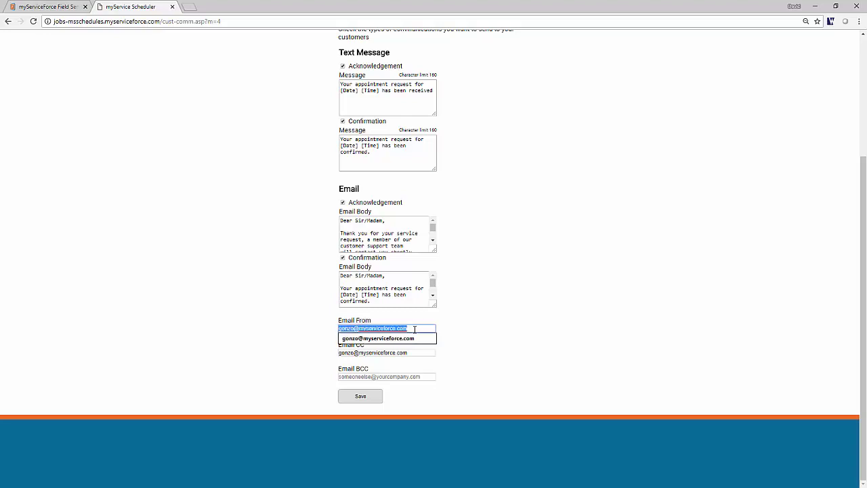
click(416, 329)
click(496, 338)
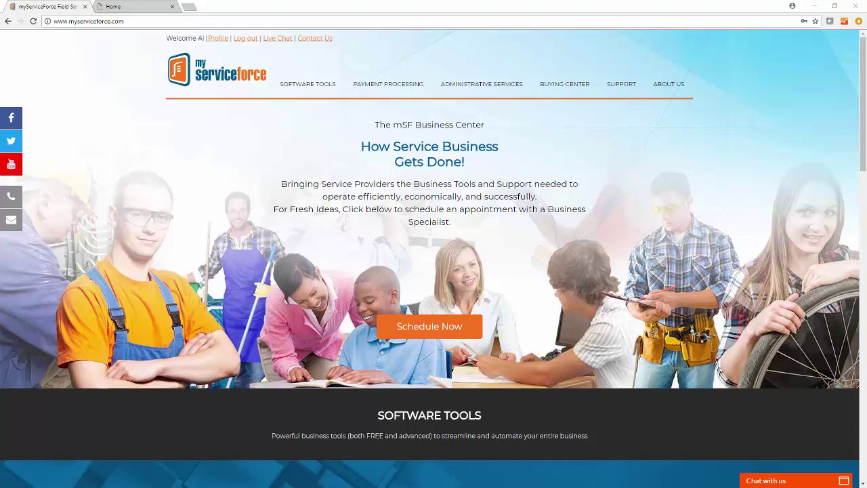
click(799, 481)
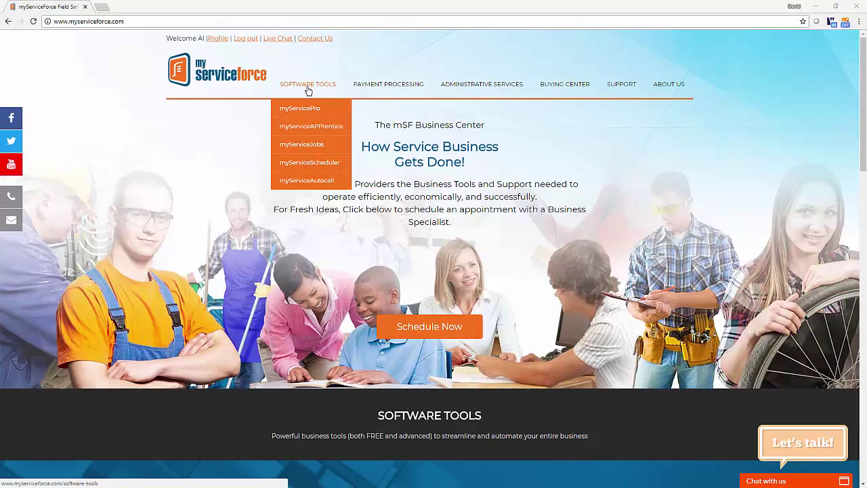
click(313, 142)
click(622, 110)
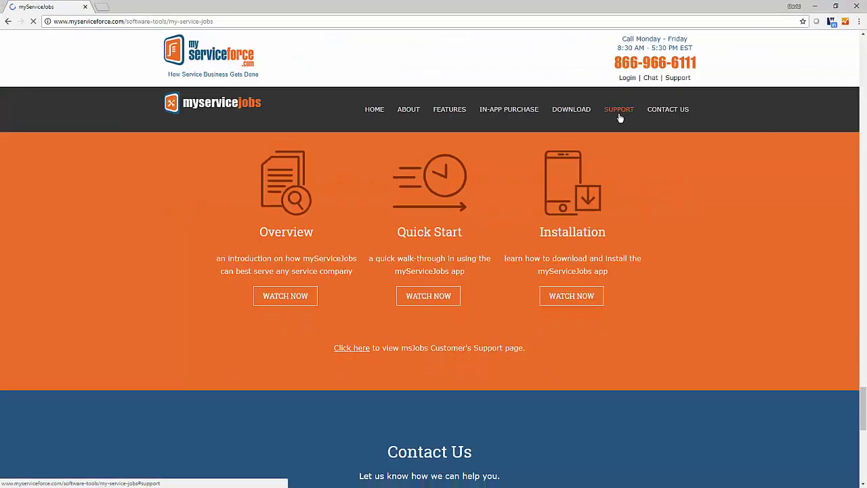
click(360, 348)
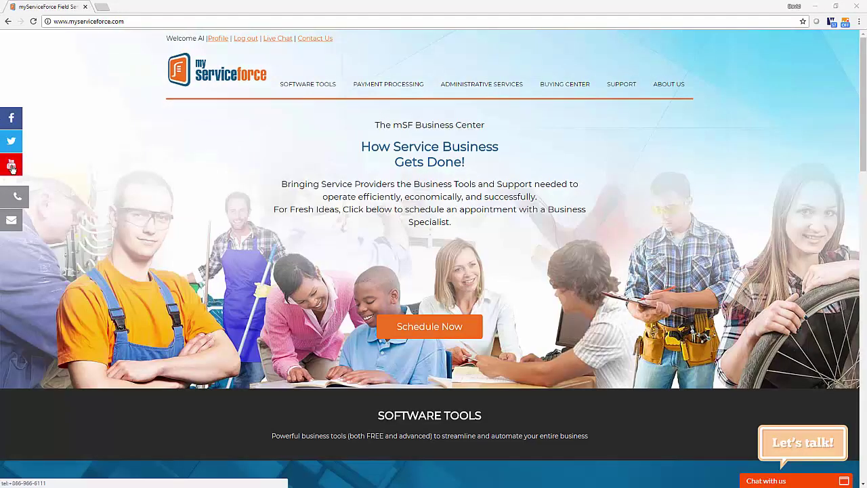
click(11, 166)
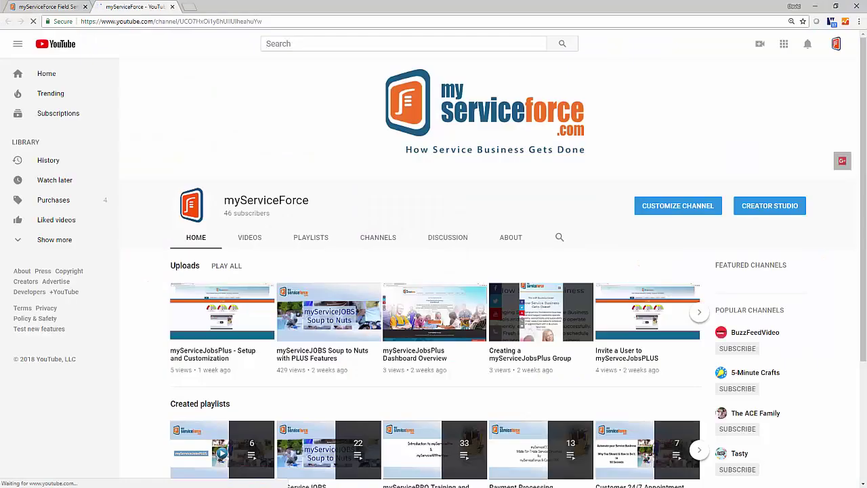
click(250, 239)
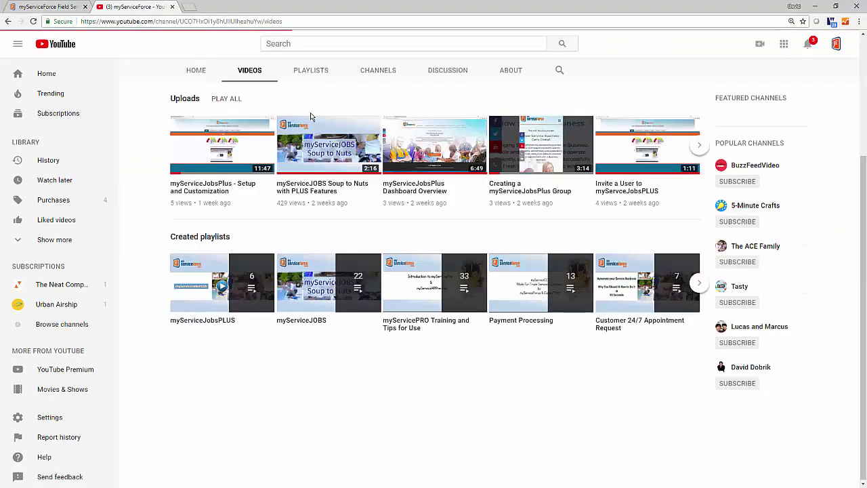
click(313, 77)
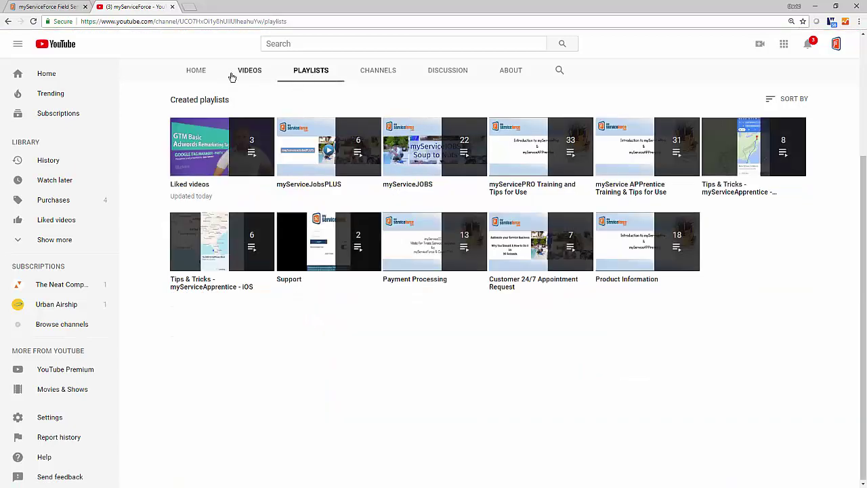
click(197, 71)
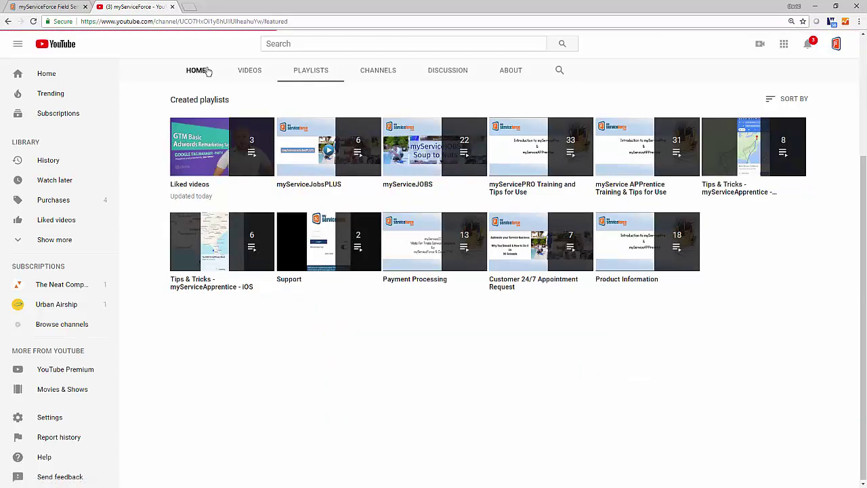